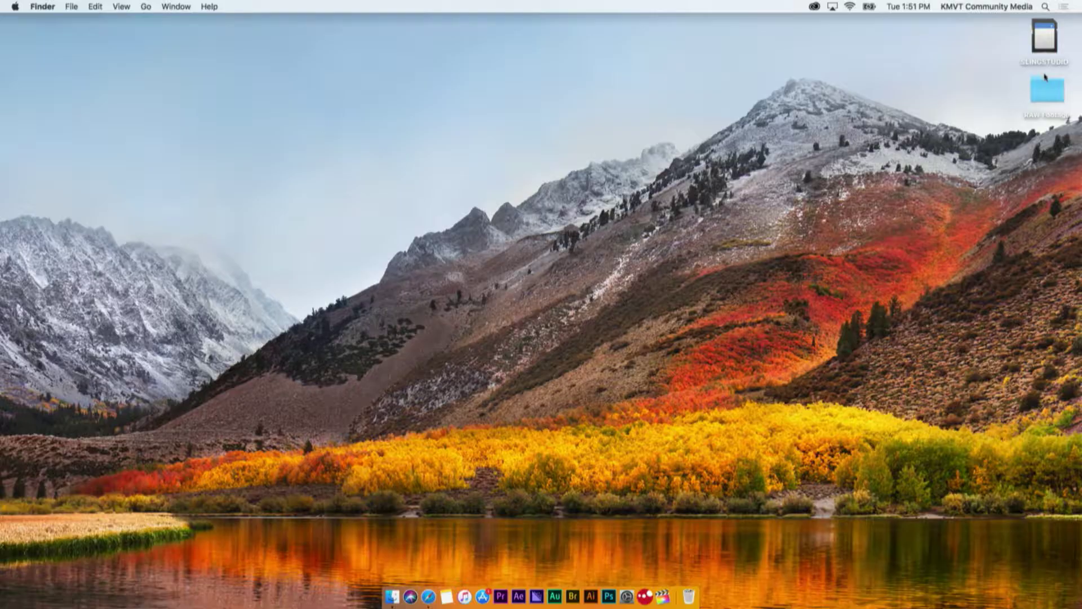
Copy HQ Proxy Tutorial from SLINGSTUDIO > SlingStudio > SlingStudioProjects onto the desktop
double_click(1045, 39)
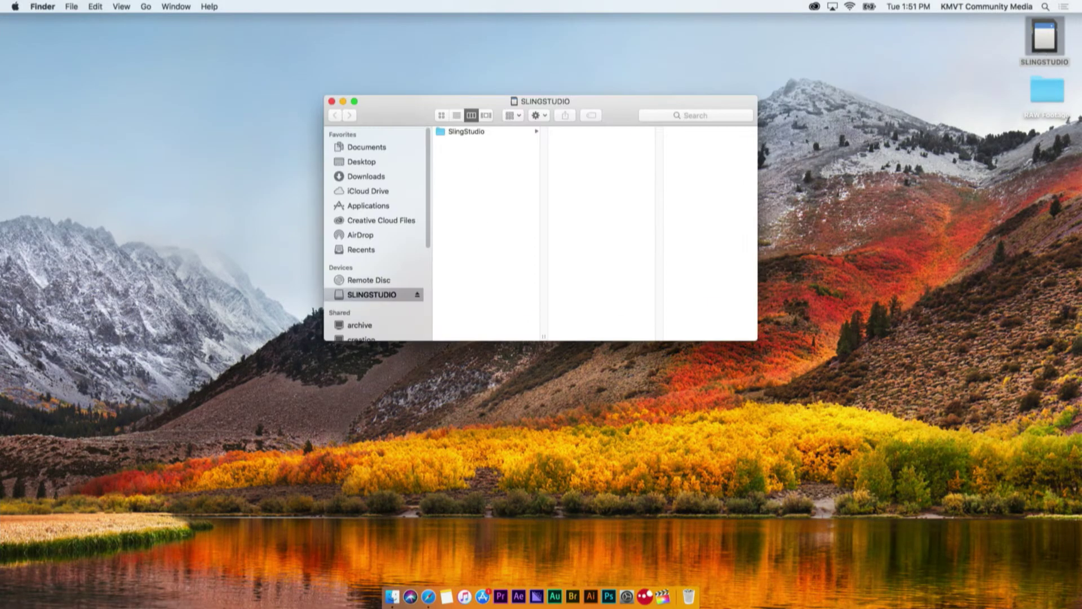
left_click(478, 132)
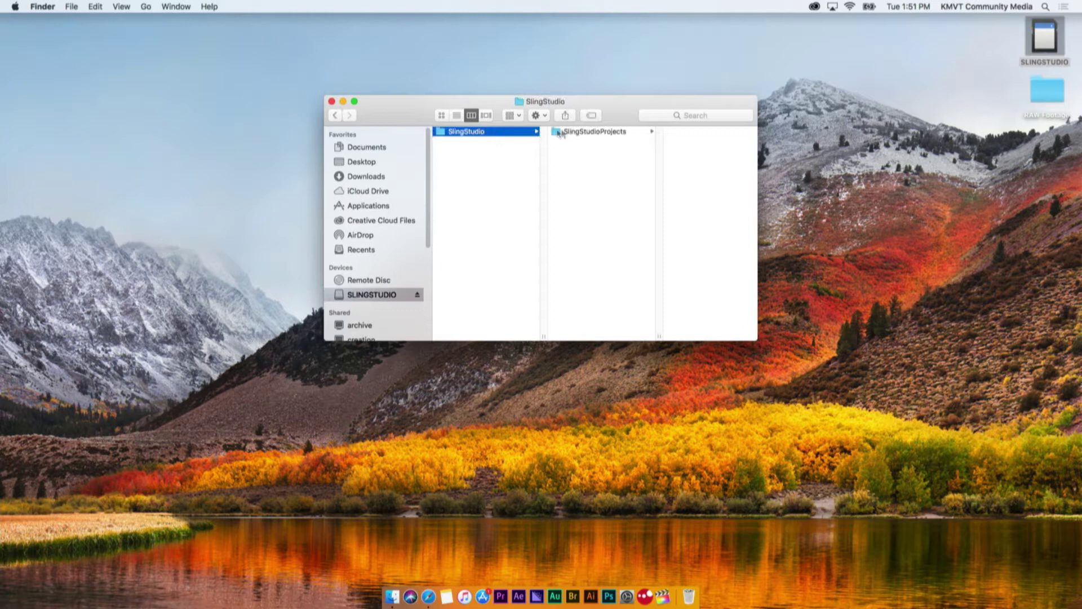
left_click(597, 132)
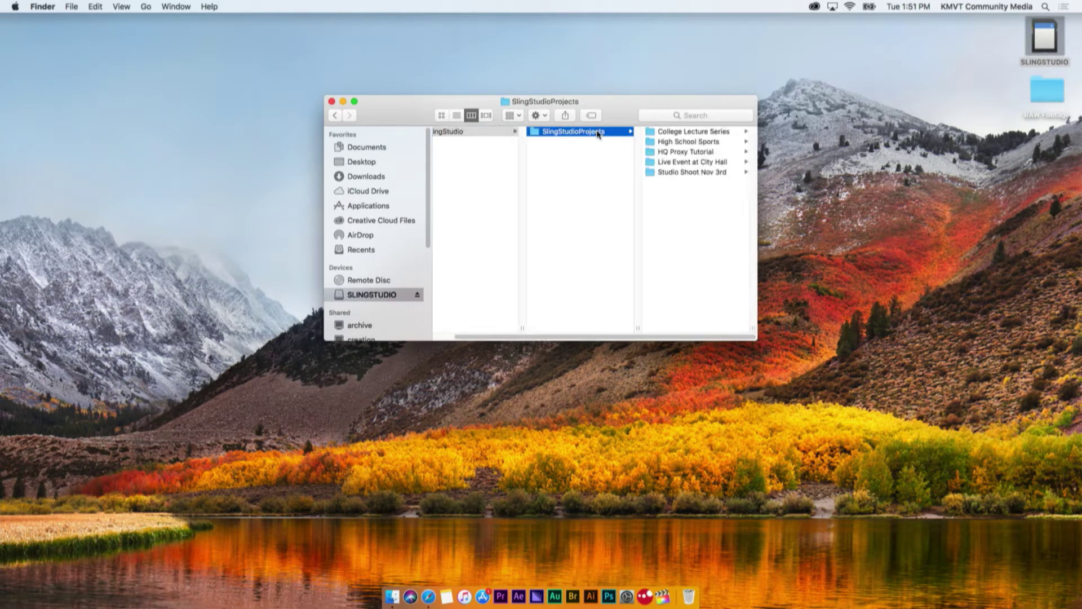
left_click(686, 151)
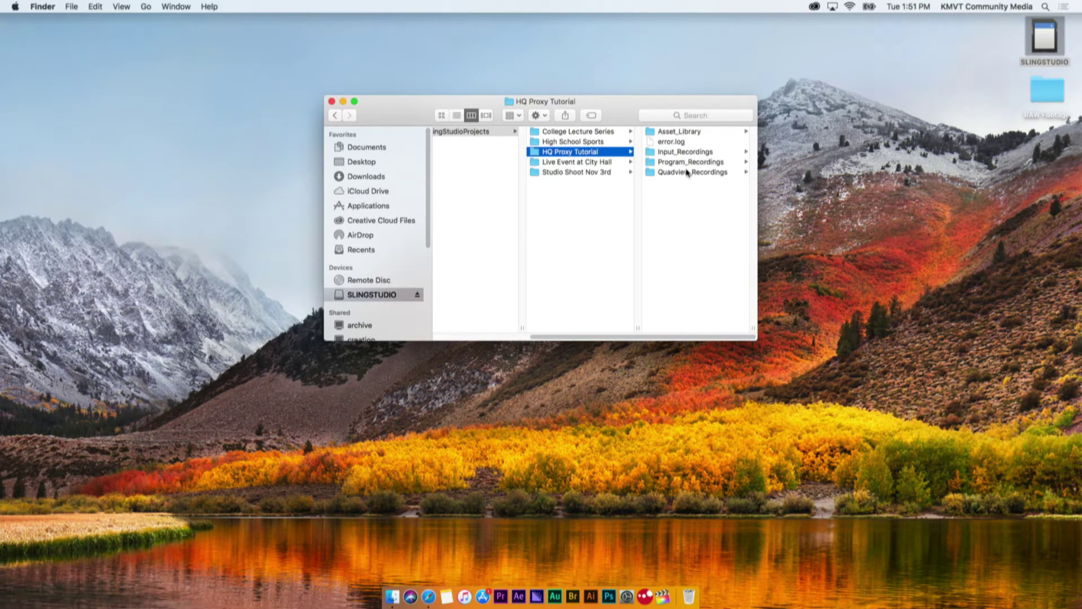
left_click_drag(565, 152, 1049, 168)
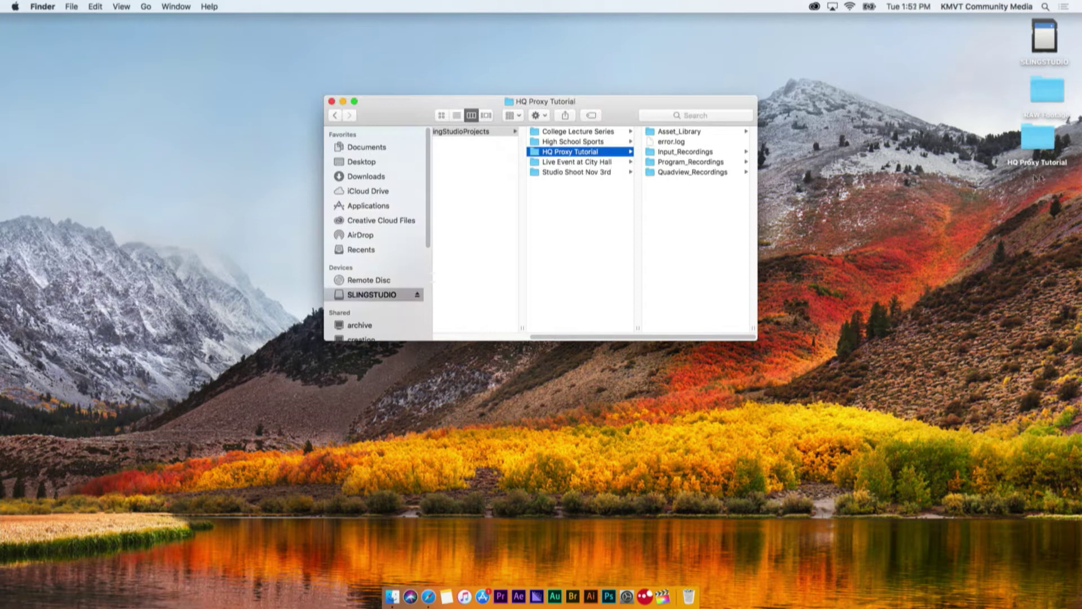
Close the drive window and move the HQ Proxy Tutorial folder to the desktop's top centre
left_click(332, 102)
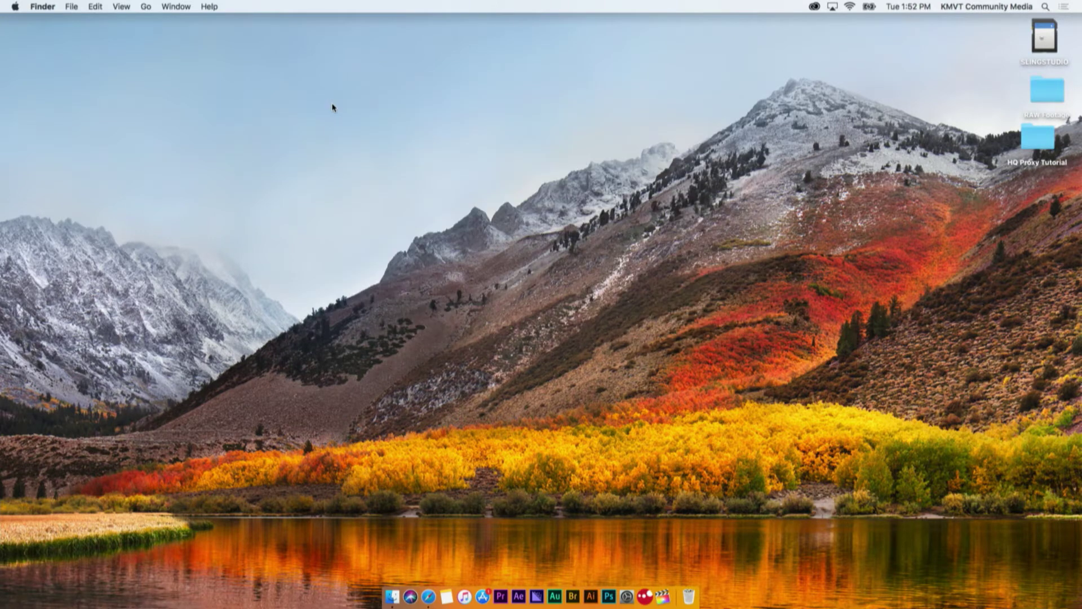
left_click_drag(1038, 139, 608, 101)
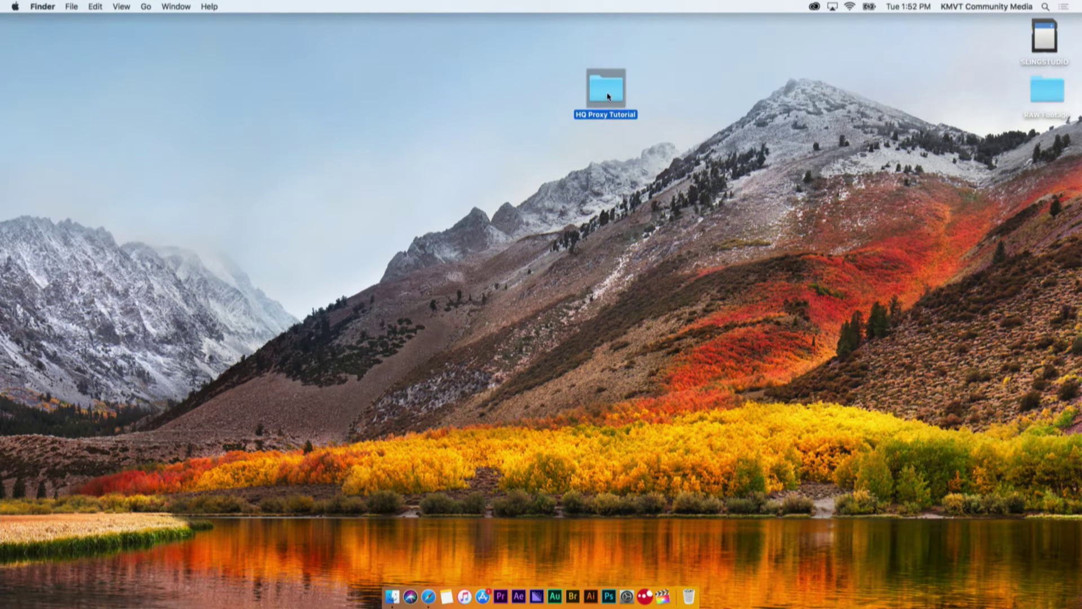
Launch SlingStudio Converter and drag the HQ Proxy Tutorial folder into its window
left_click(646, 598)
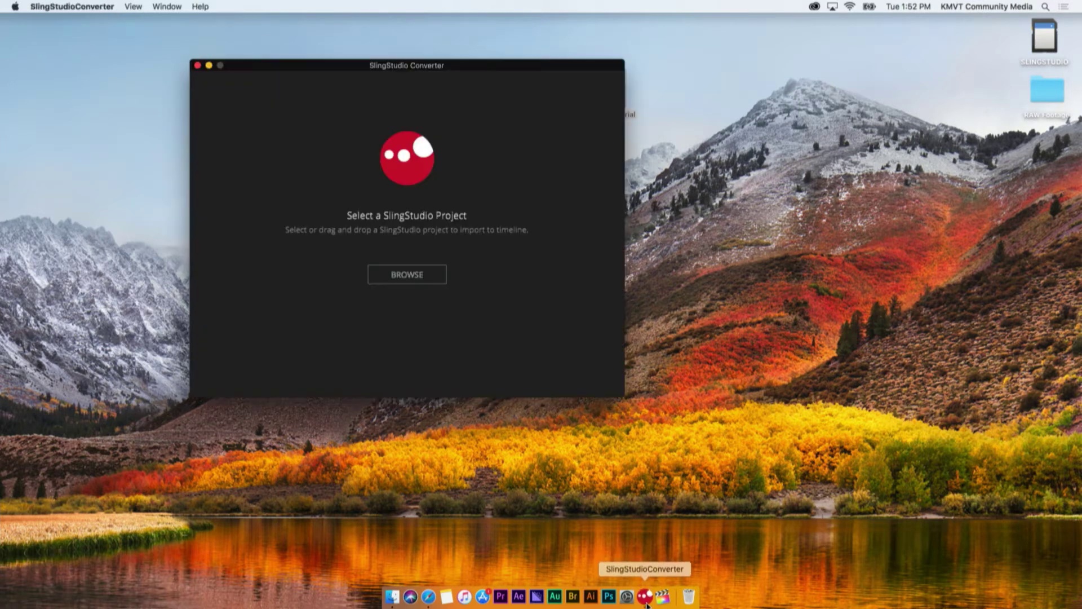
left_click_drag(482, 72, 413, 67)
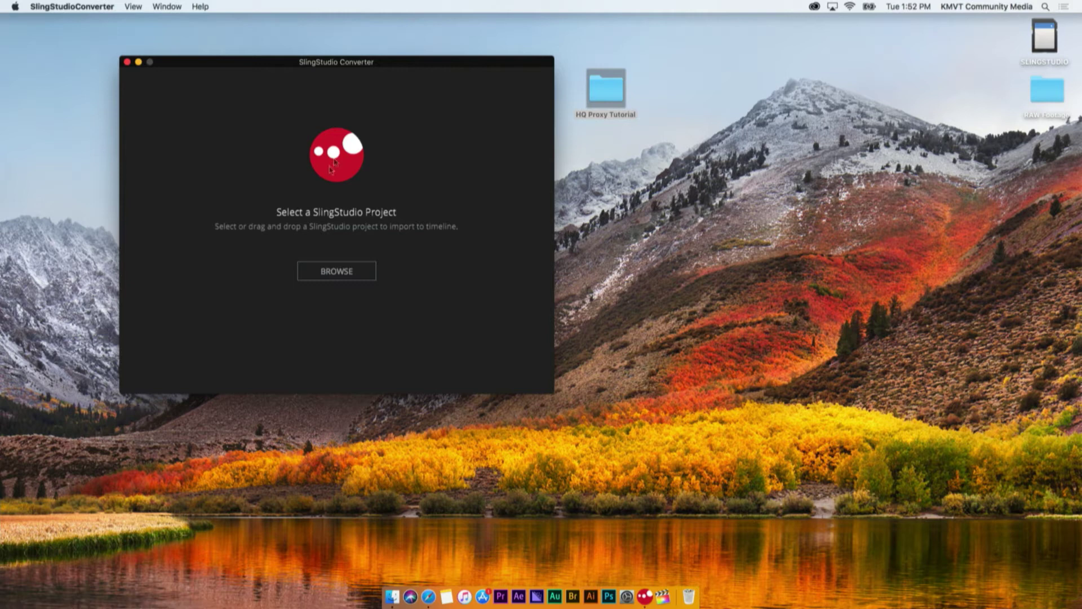
left_click(351, 274)
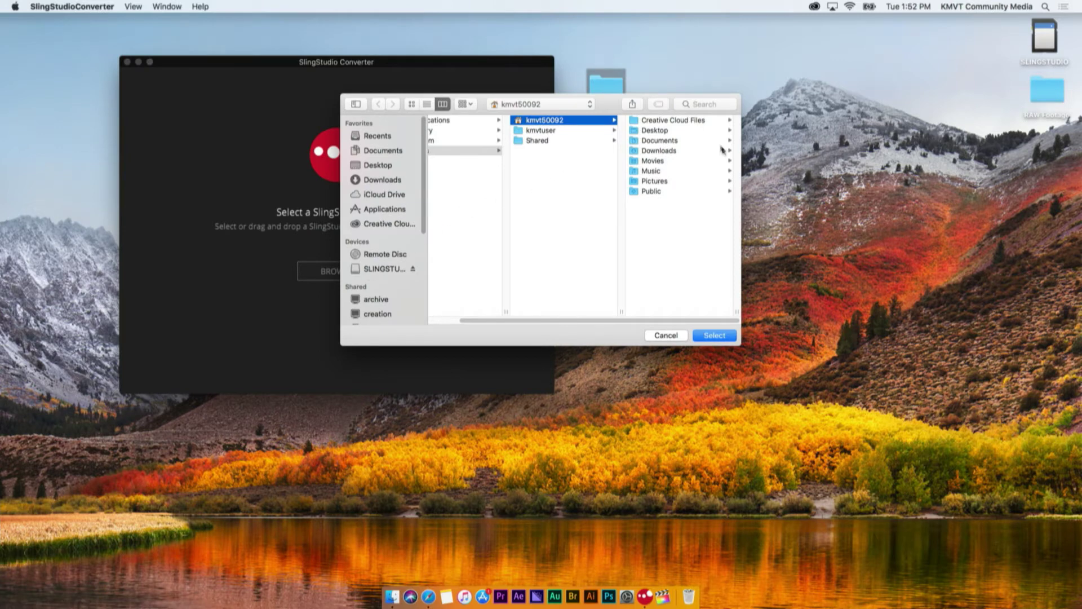
left_click(707, 336)
mouse_move(606, 88)
left_mouse_down()
mouse_move(588, 123)
mouse_move(438, 189)
left_mouse_up()
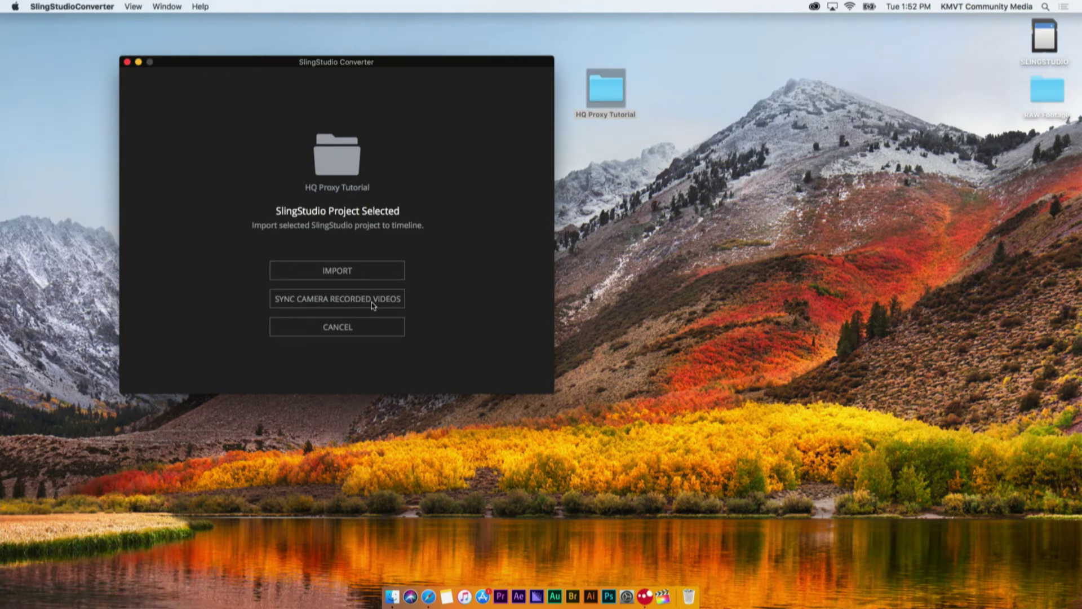
Import HQ Proxy Tutorial, then open the converted timeline in Final Cut Pro
left_click(366, 274)
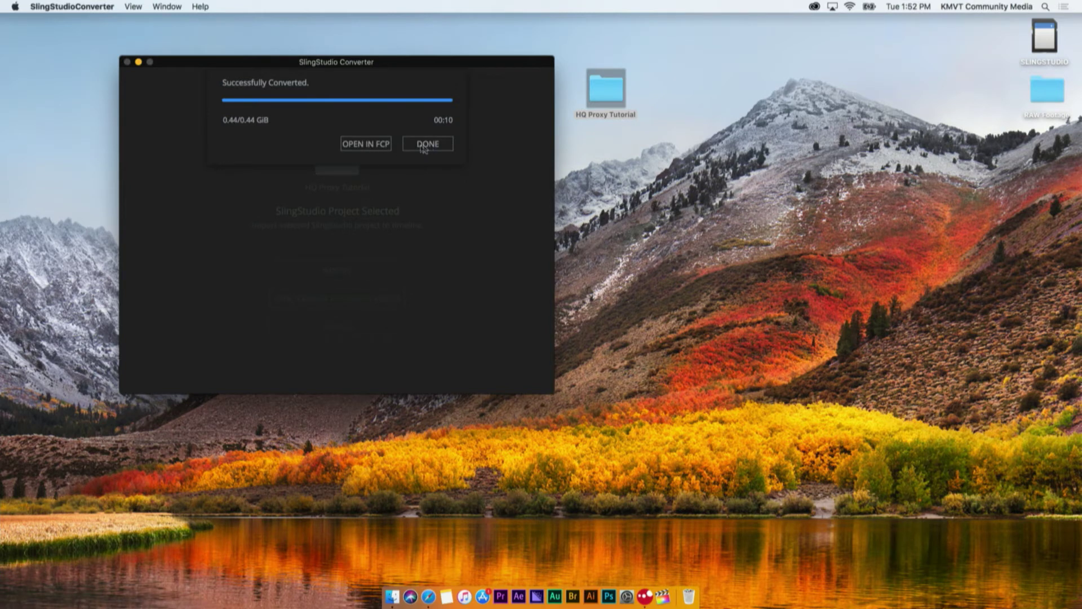
left_click(366, 144)
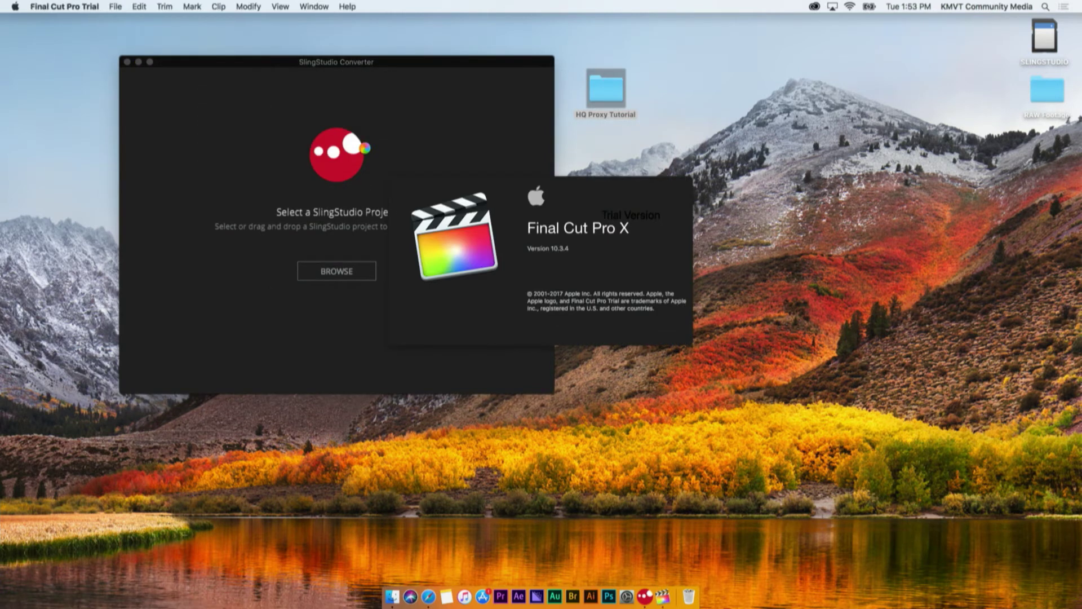
Create a new library named 'Sling Studio Project' to hold the converted timeline
left_click(457, 276)
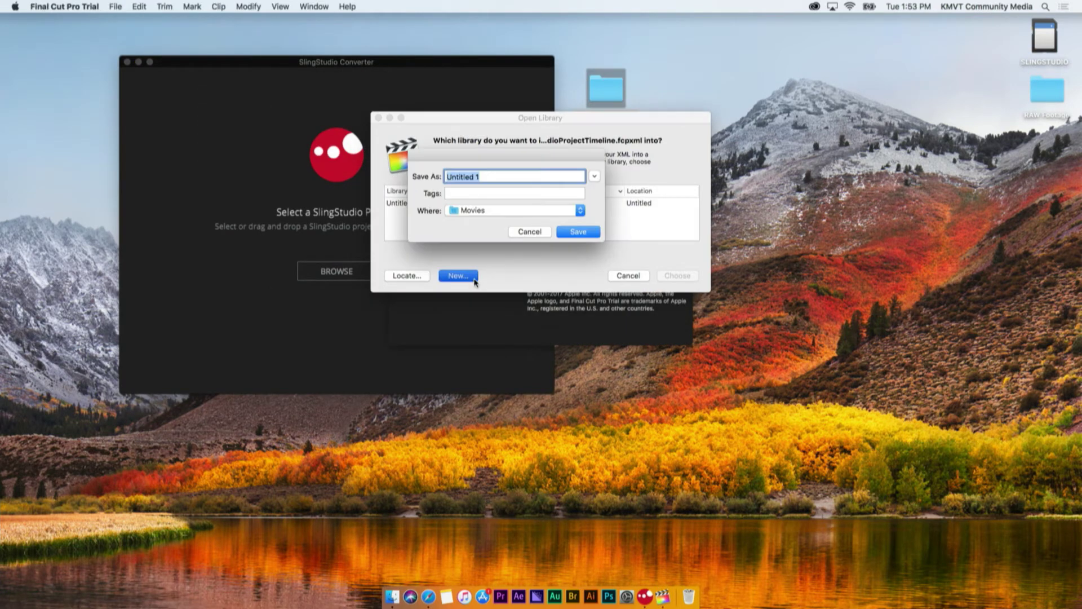
type("Sling Studio")
key("Return")
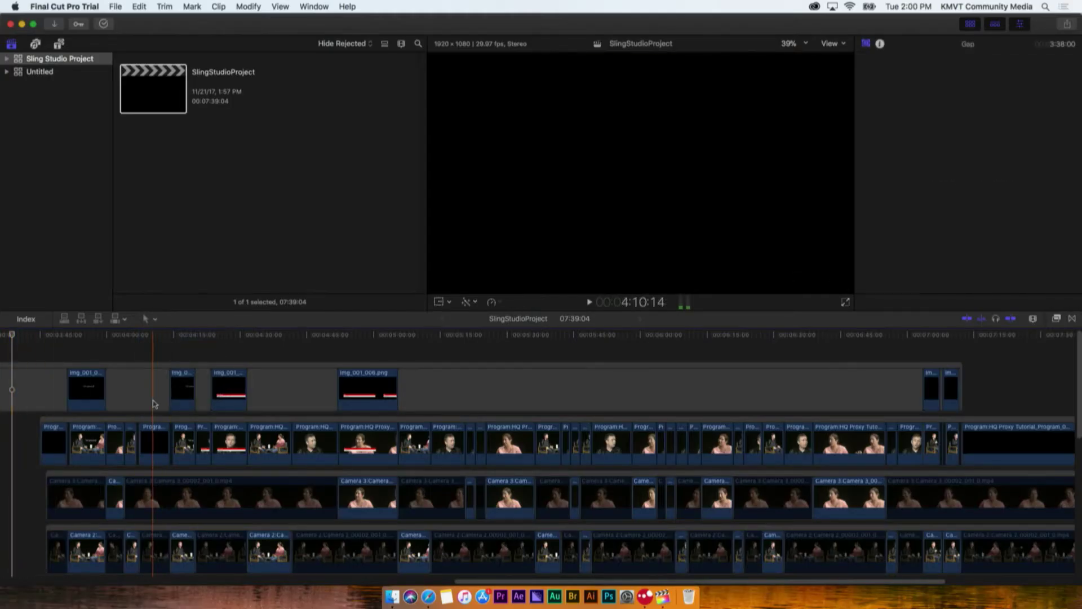
left_click(92, 376)
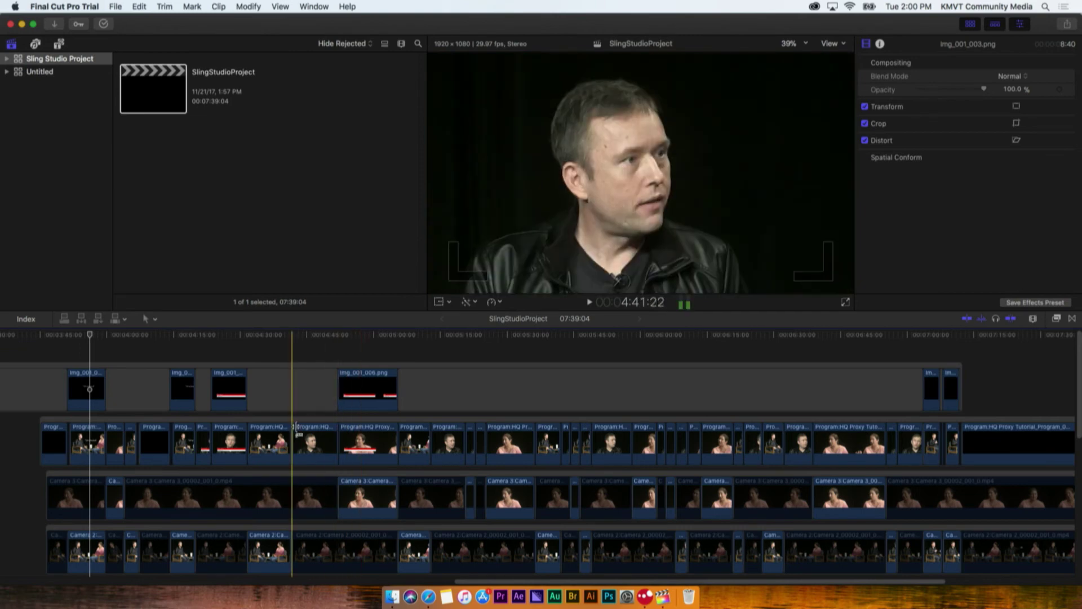
scroll(295, 430, "down", 5)
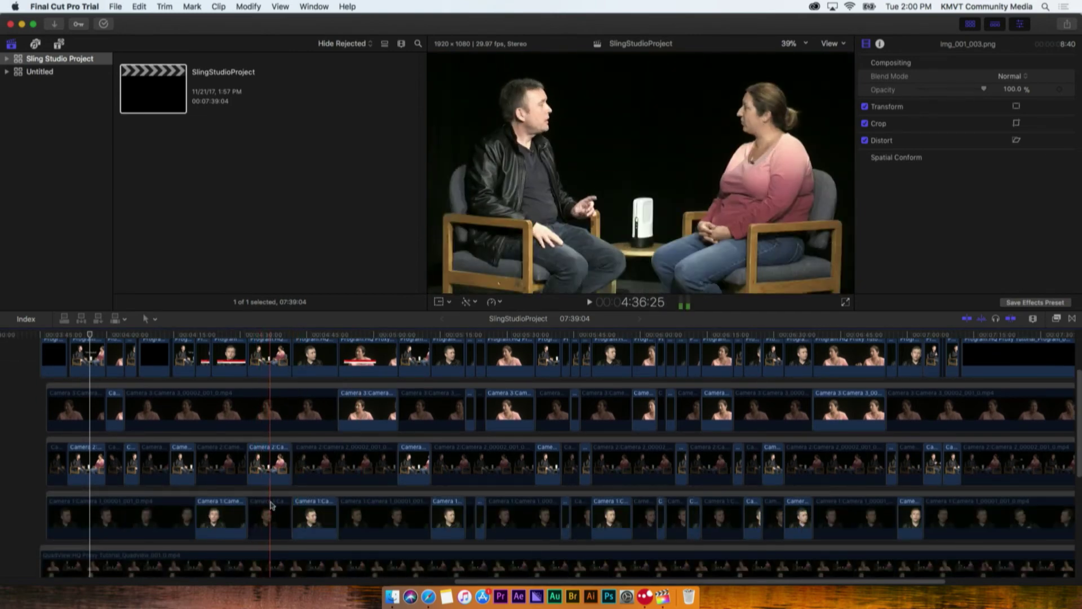
key("ctrl+alt+s")
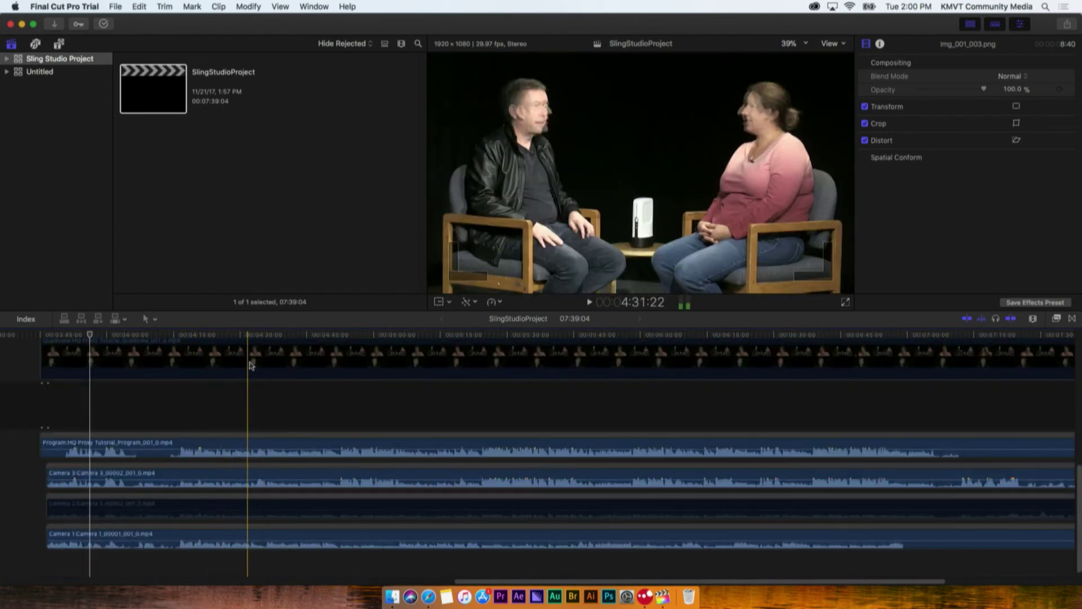